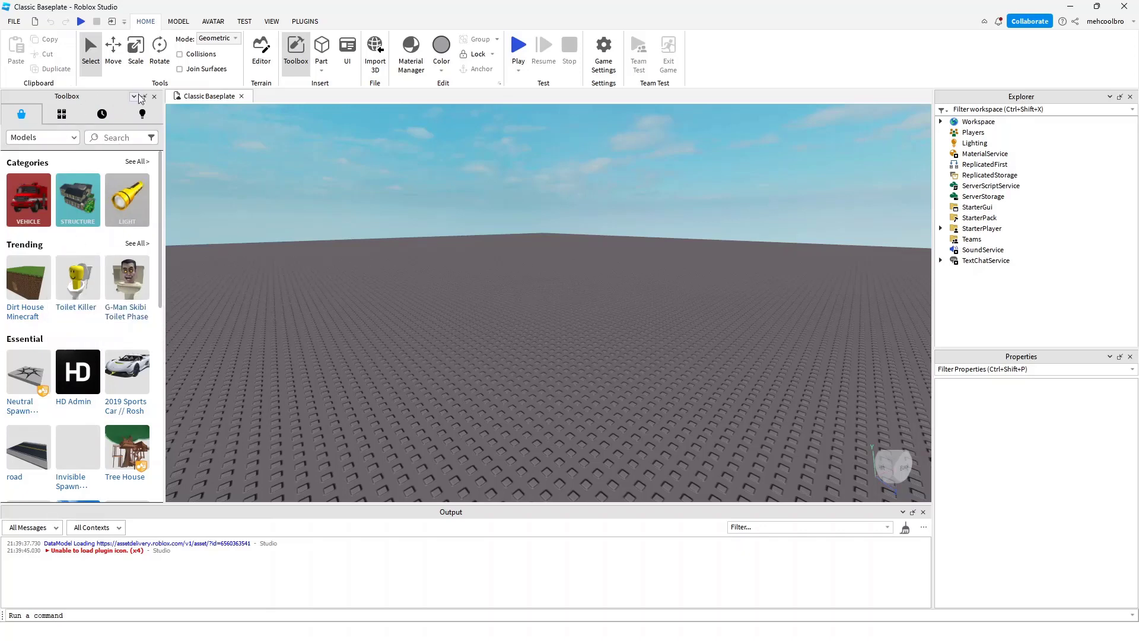
Switch the Toolbox asset type from Models to Audio.
click(70, 143)
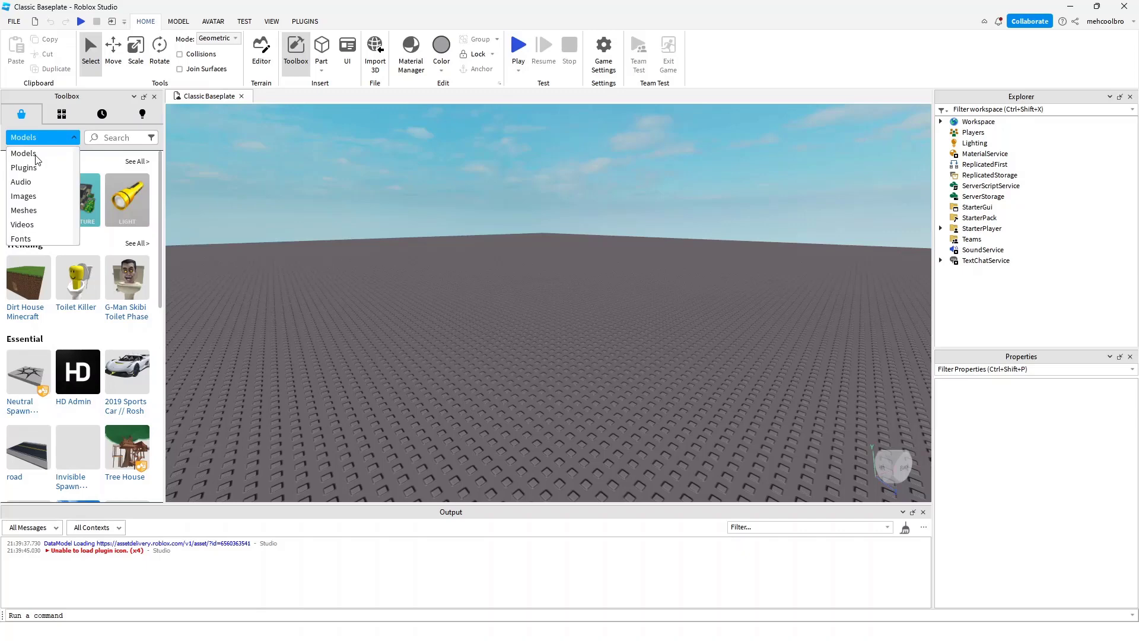
click(22, 184)
mouse_move(76, 285)
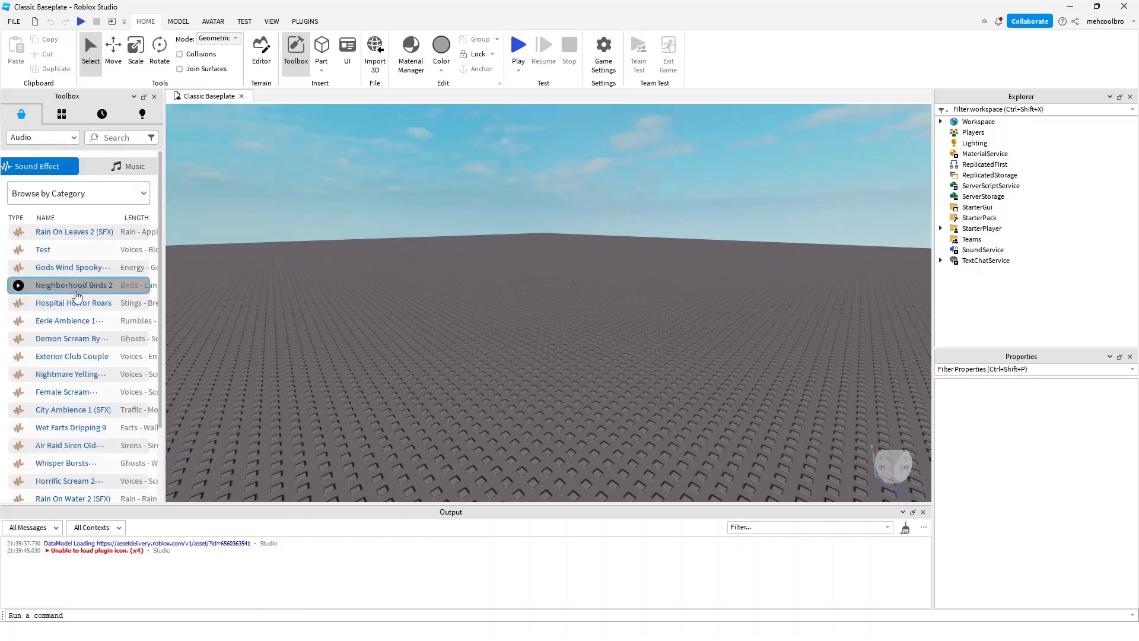
scroll(80, 298, down, 3)
scroll(90, 338, up, 3)
scroll(116, 305, down, 3)
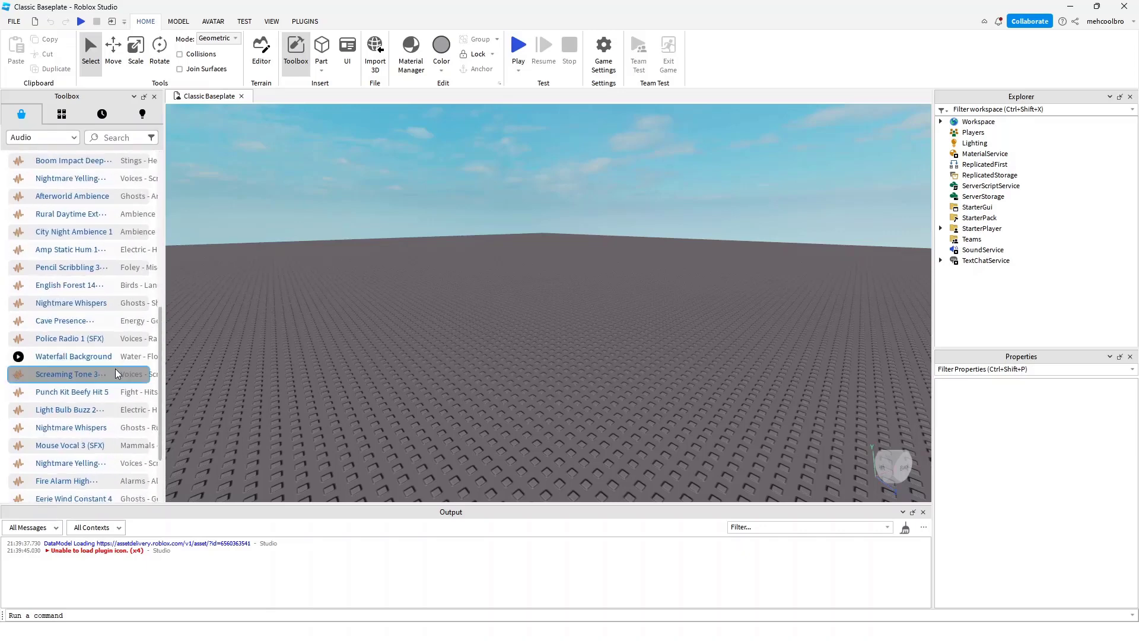
scroll(107, 356, up, 3)
Show the Music track list and preview the Starry Waters track.
click(111, 172)
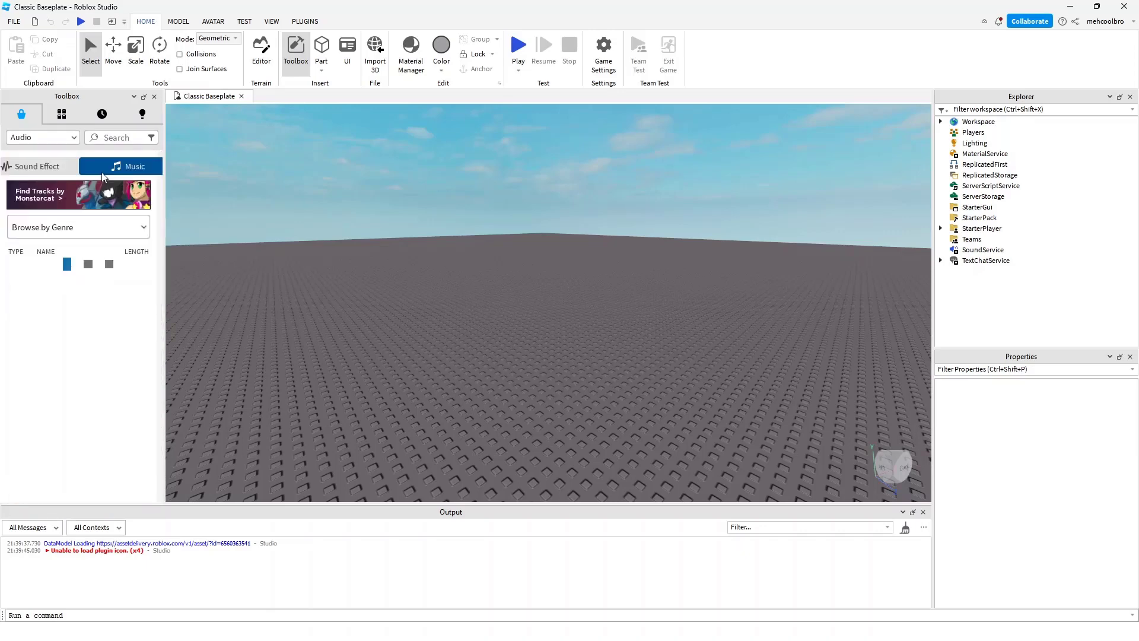
click(47, 169)
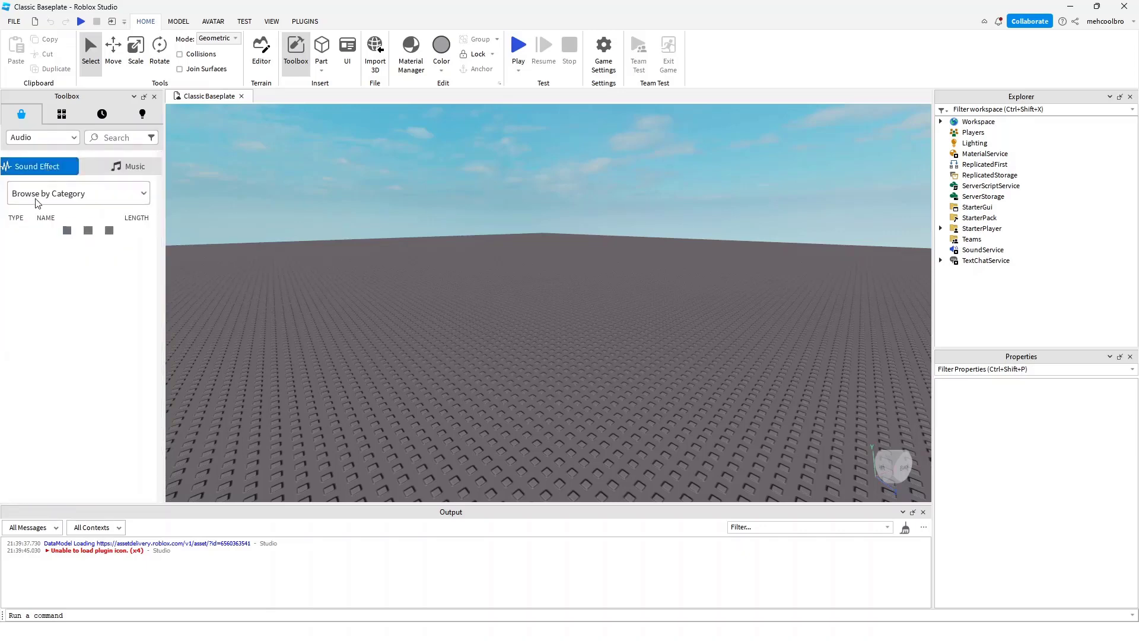
click(117, 168)
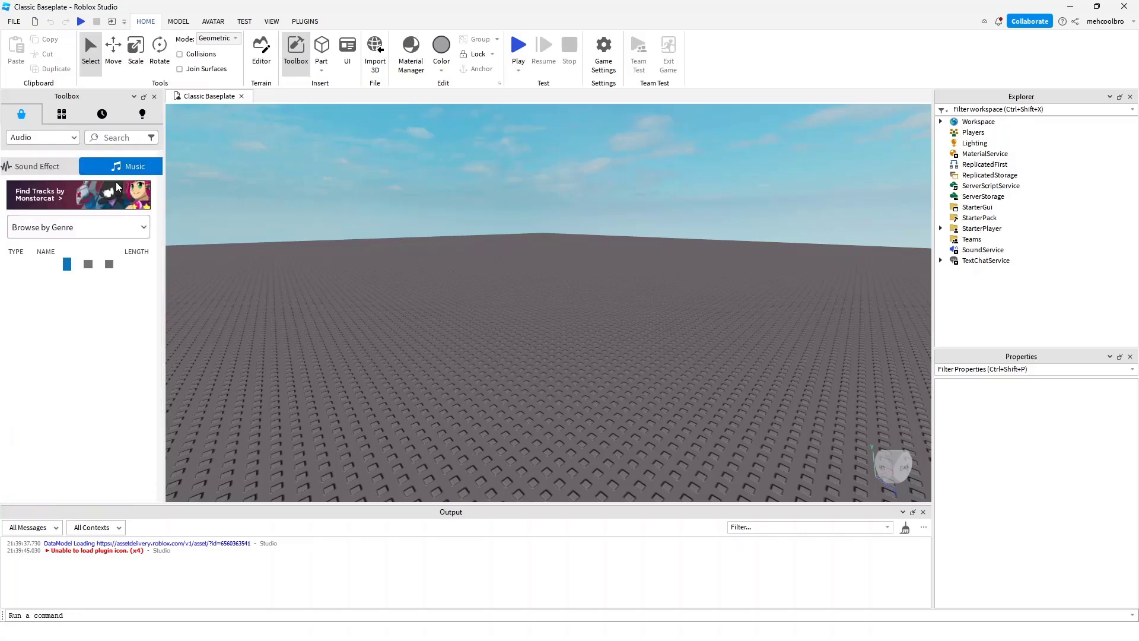
scroll(105, 330, down, 3)
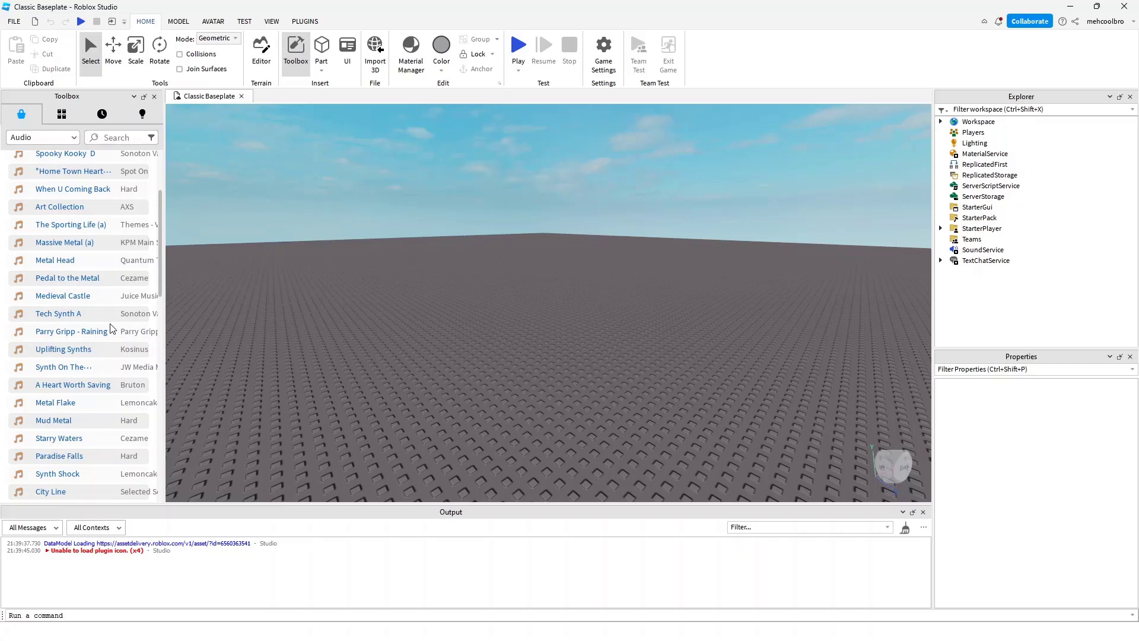
scroll(41, 279, up, 3)
click(18, 297)
scroll(43, 307, down, 2)
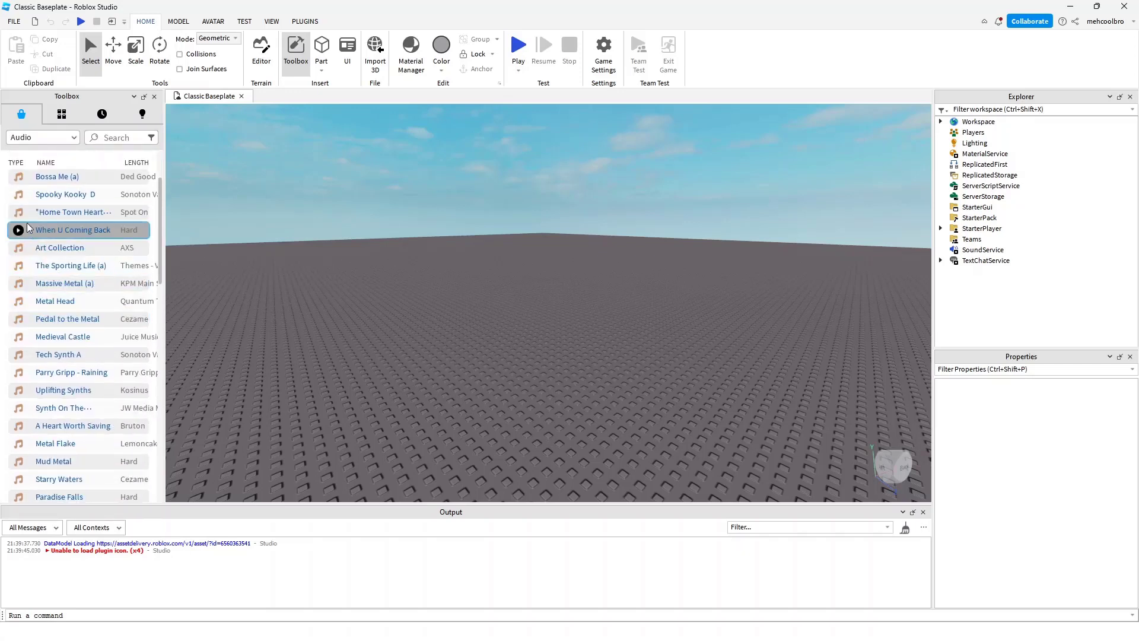
scroll(40, 258, down, 3)
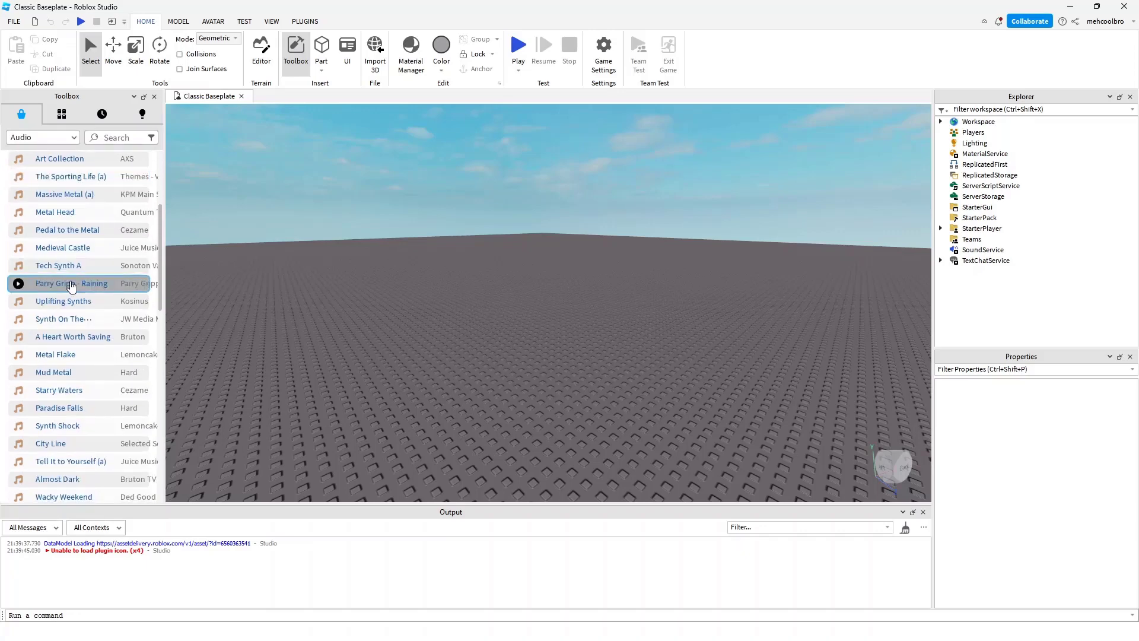
click(17, 390)
scroll(90, 392, down, 5)
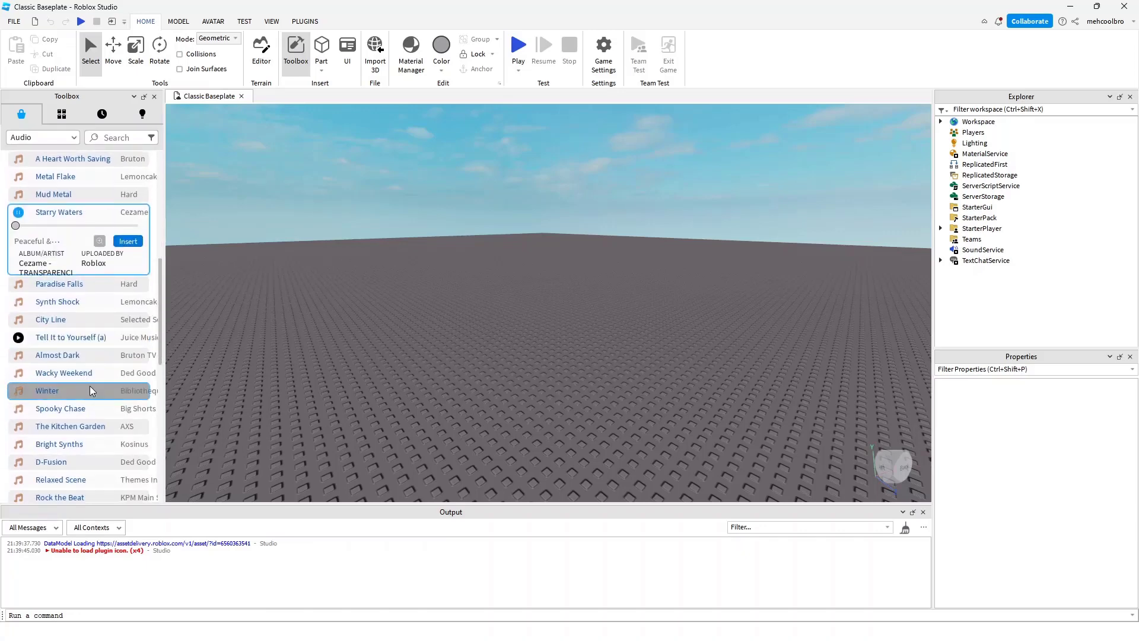
Pause the Starry Waters preview and insert it into the Workspace as a Sound.
click(18, 216)
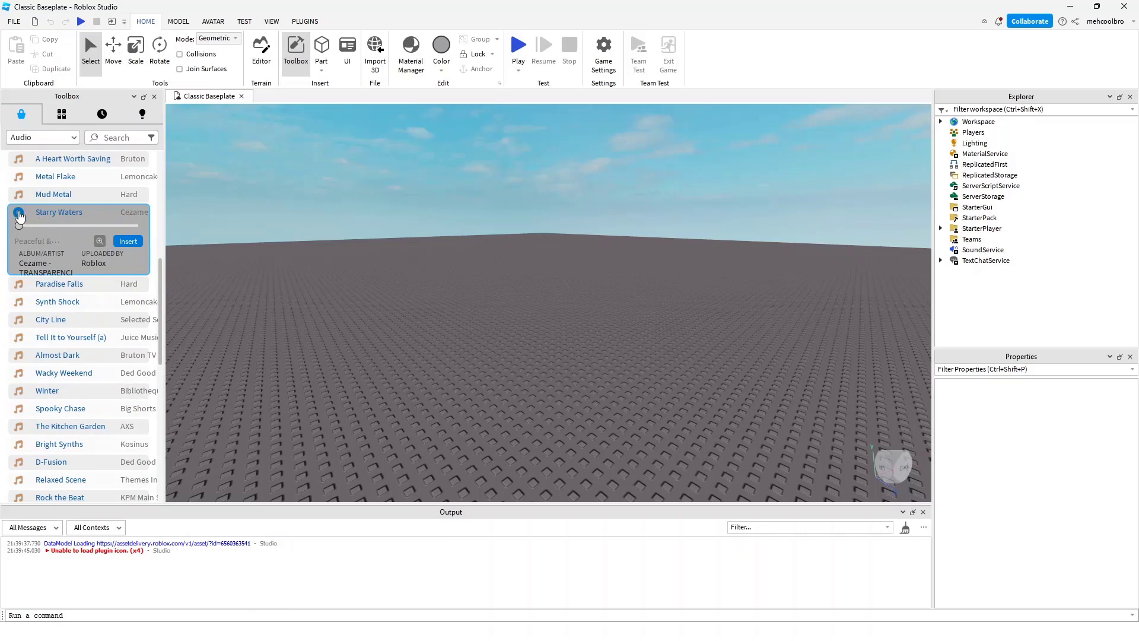
click(129, 241)
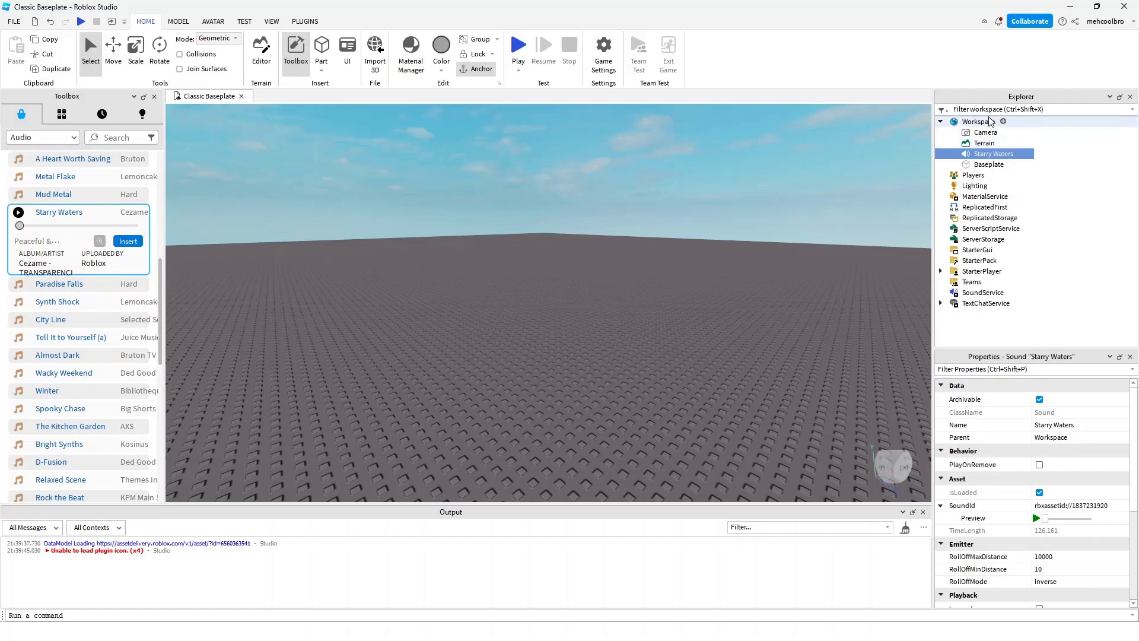
mouse_move(984, 144)
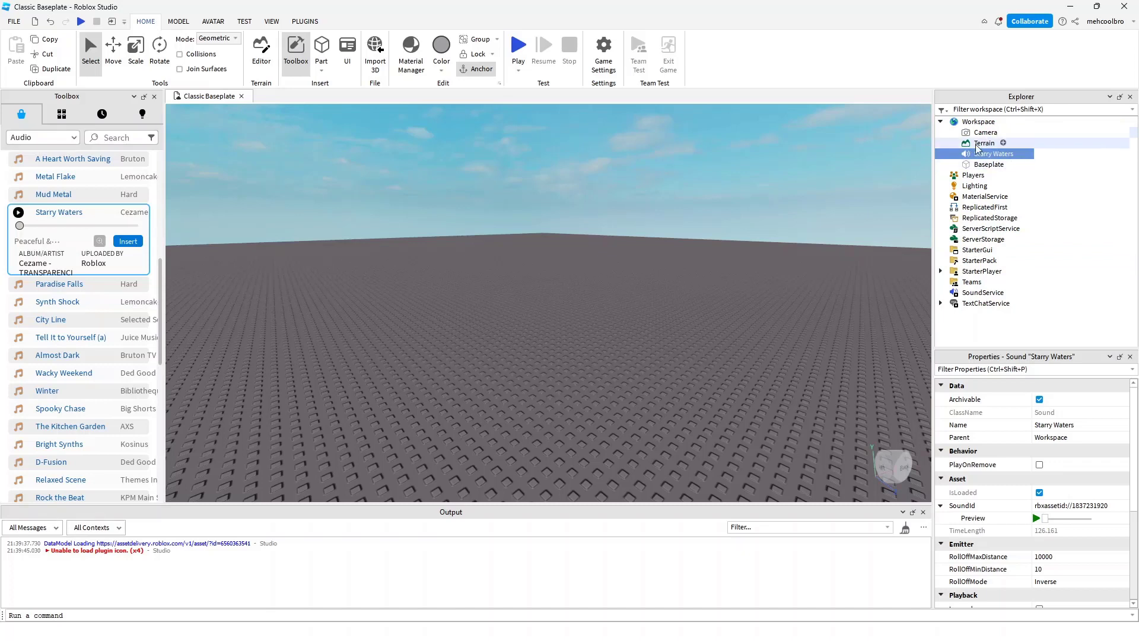
scroll(1023, 383, down, 1)
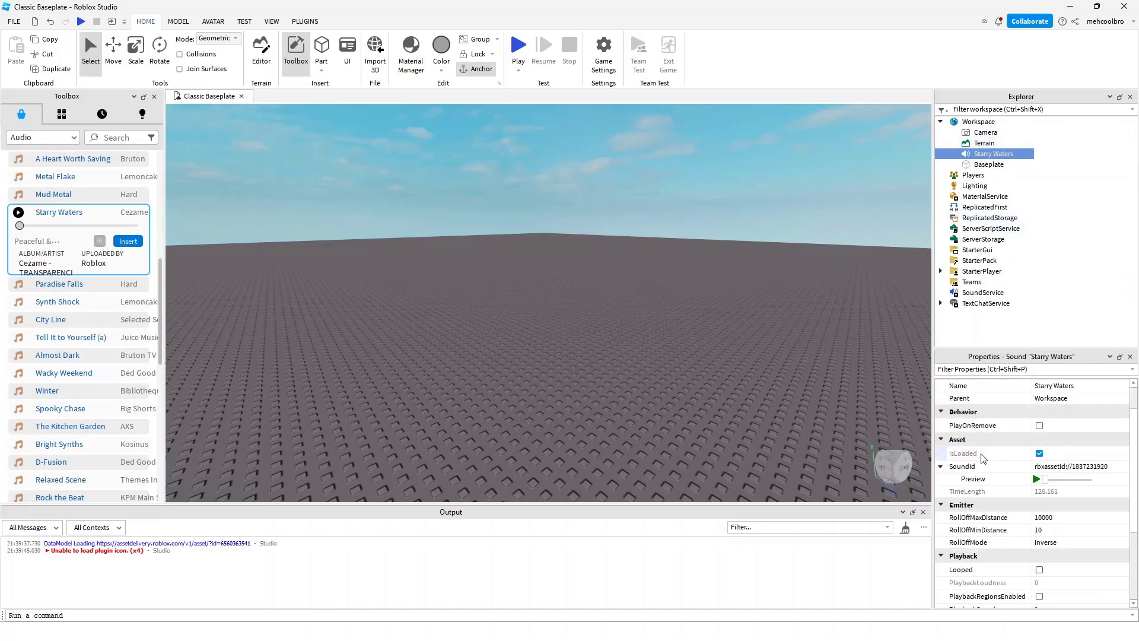
scroll(1055, 392, down, 2)
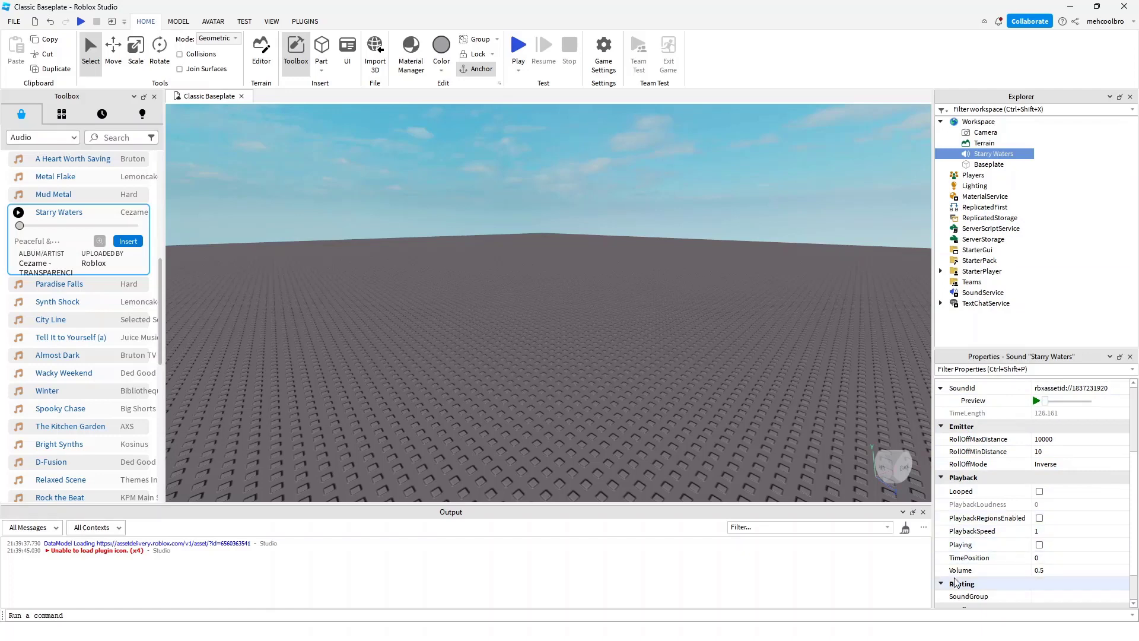
Enable both Playing and Looped on the Starry Waters Sound.
click(1040, 543)
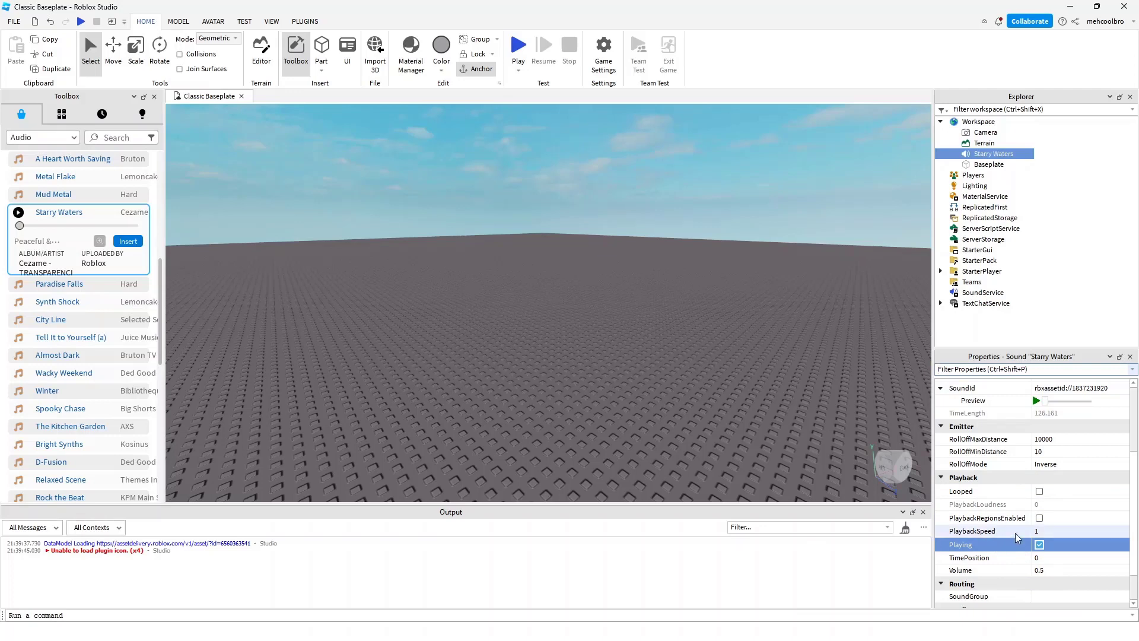
click(1039, 491)
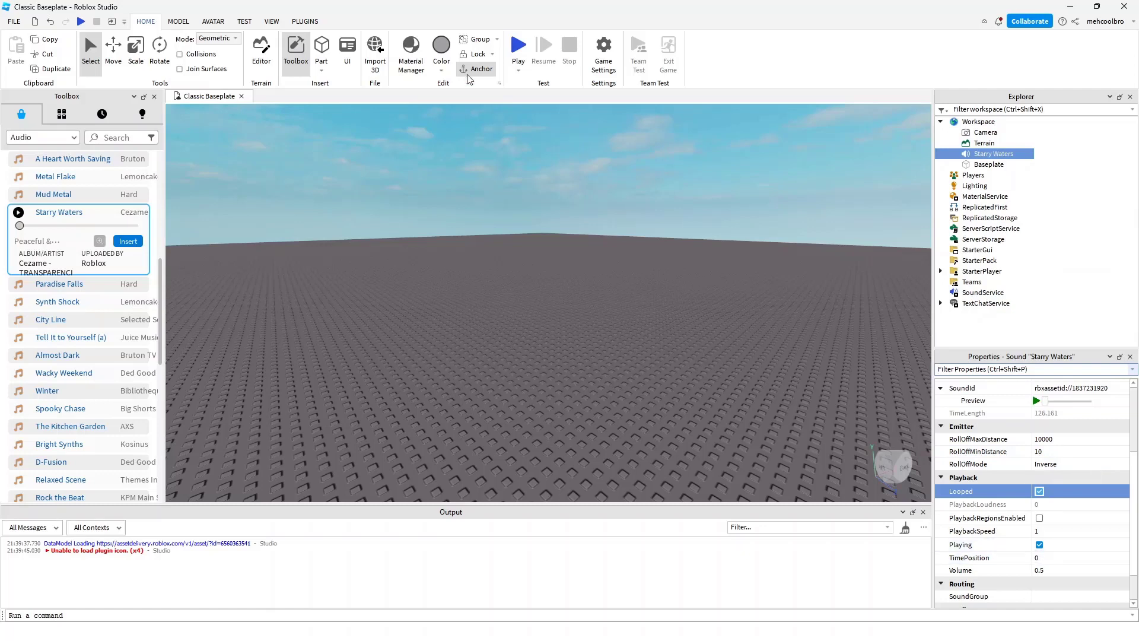
Run a play test, then stop it with Shift+F5.
click(518, 49)
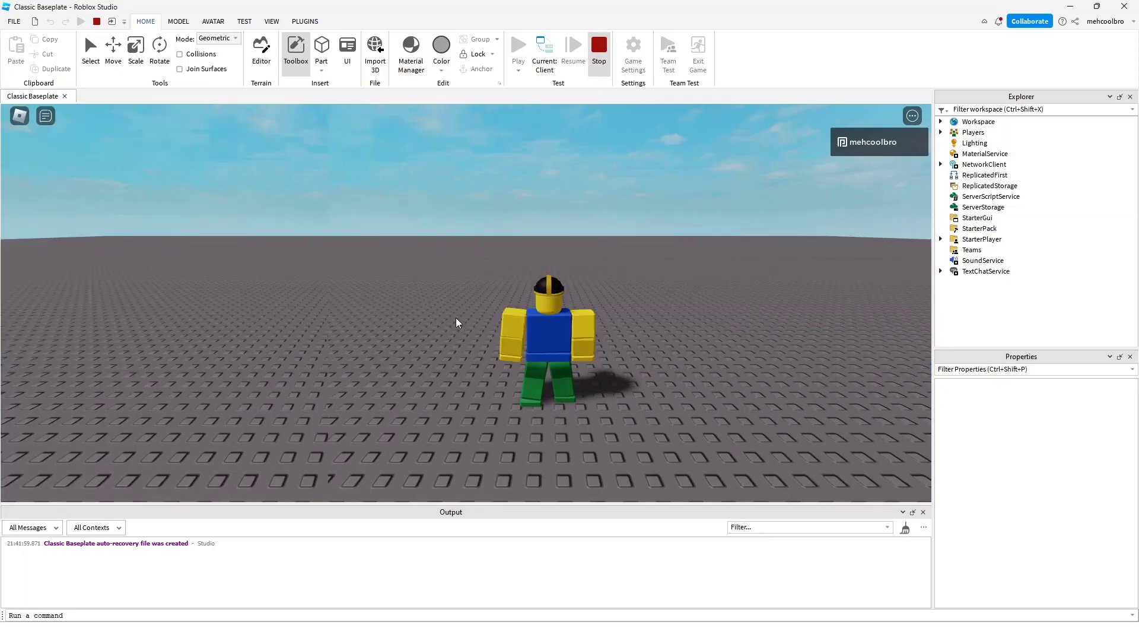
key(shift+F5)
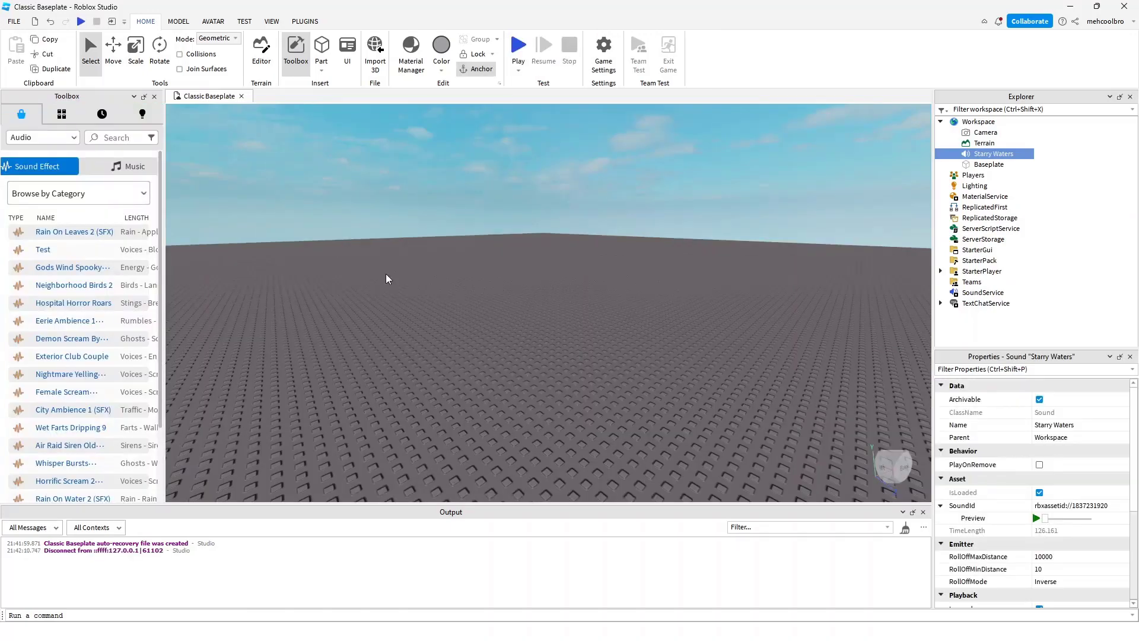
Close the audio library, add a block Part, and move Starry Waters inside it.
click(153, 96)
click(321, 46)
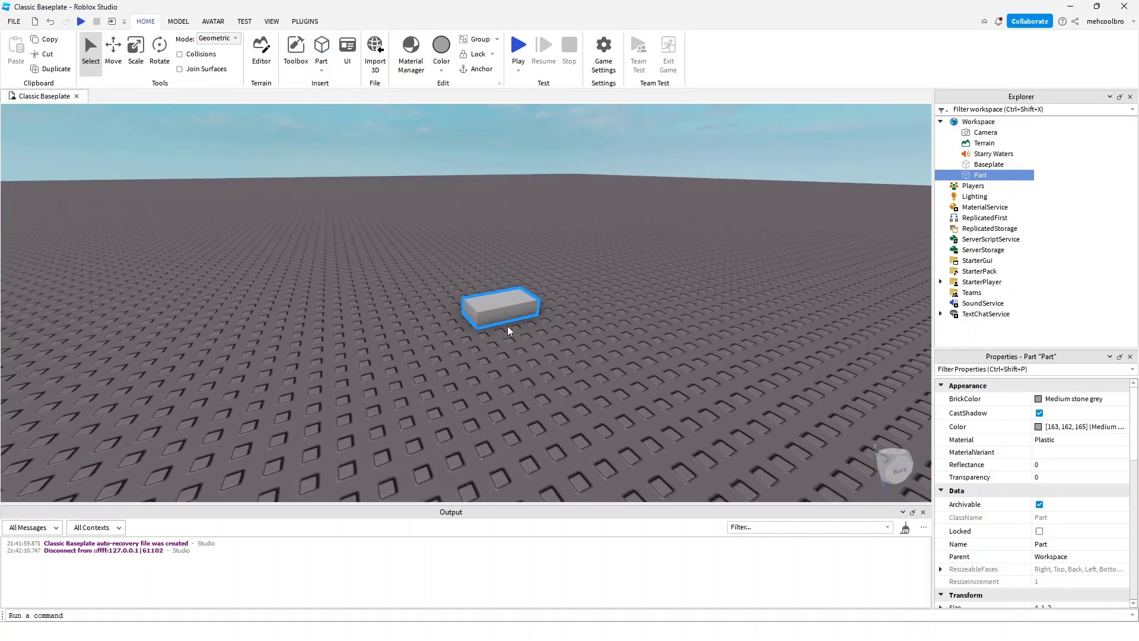
scroll(508, 327, up, 3)
scroll(541, 318, down, 2)
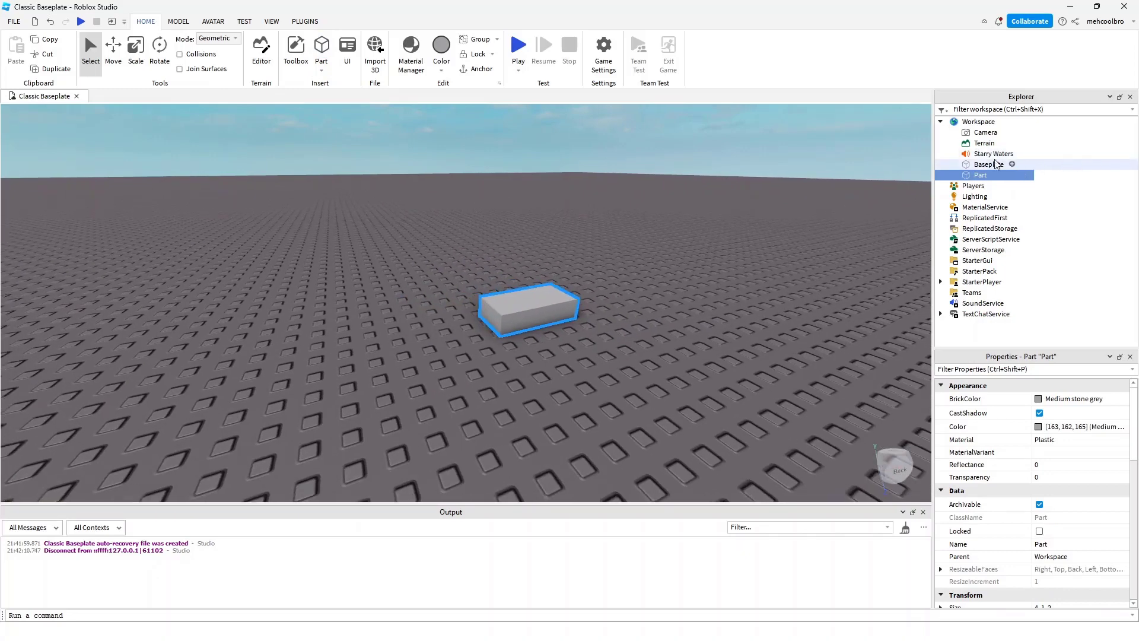
click(984, 154)
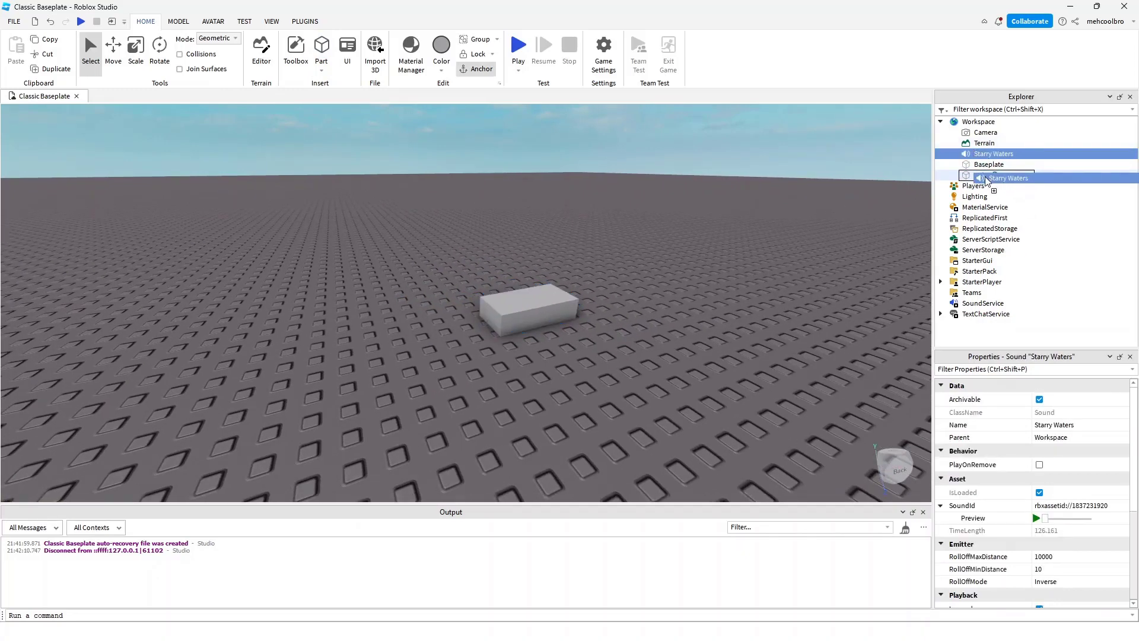
drag(983, 169, 980, 175)
scroll(854, 274, down, 3)
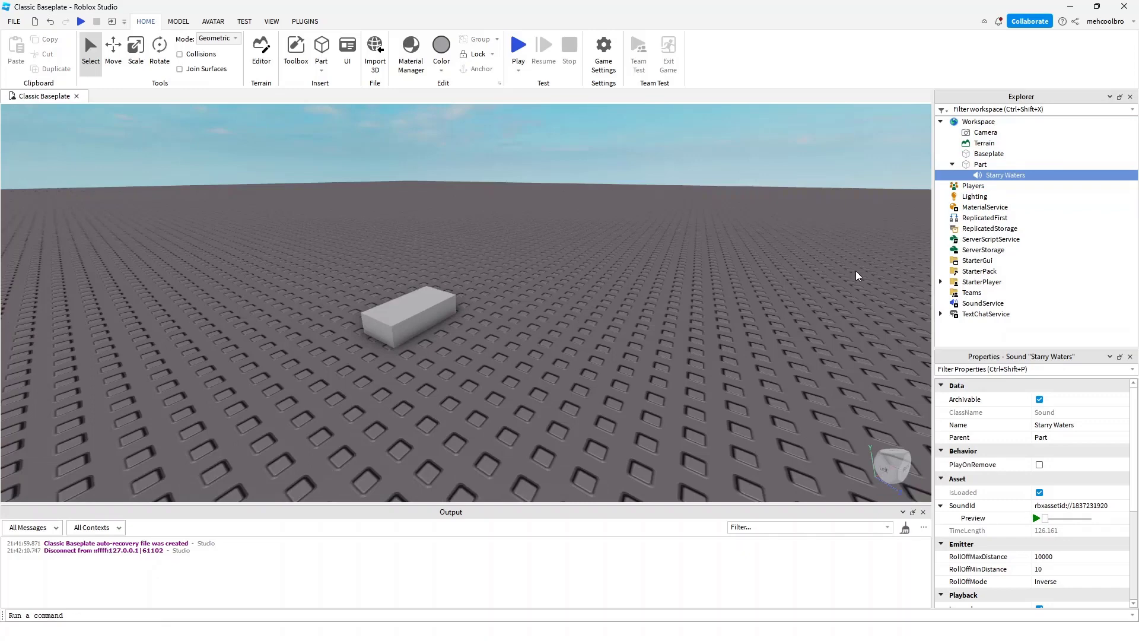
Play-test, rotating the camera around the avatar, baseplate and grey block, and select Workspace.
click(800, 231)
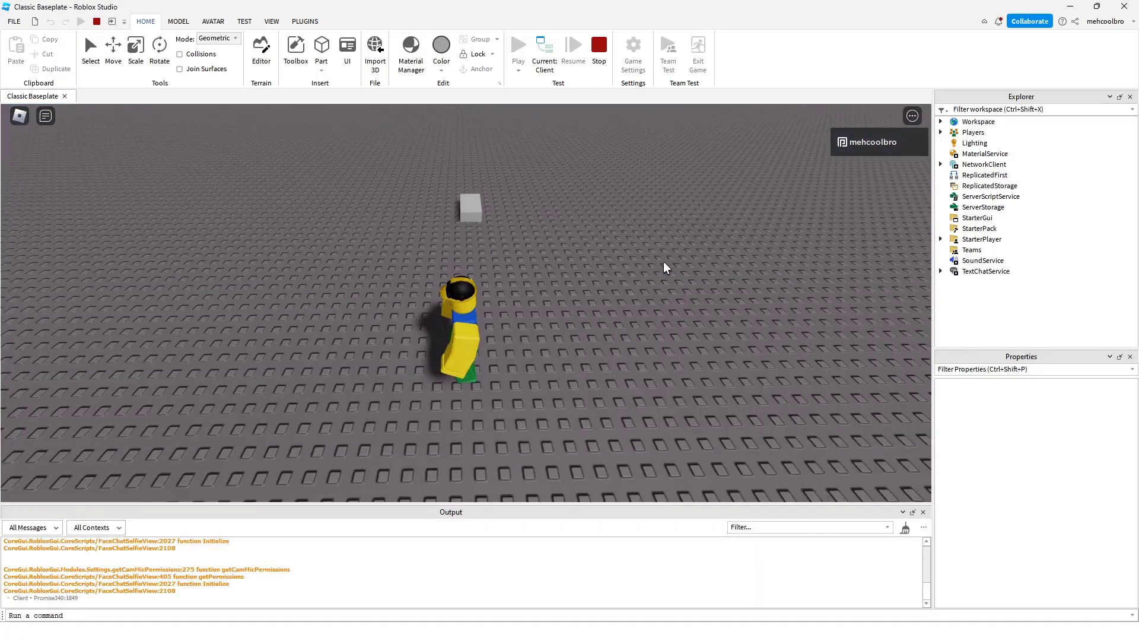
scroll(663, 268, down, 3)
scroll(663, 267, down, 3)
scroll(663, 267, down, 3)
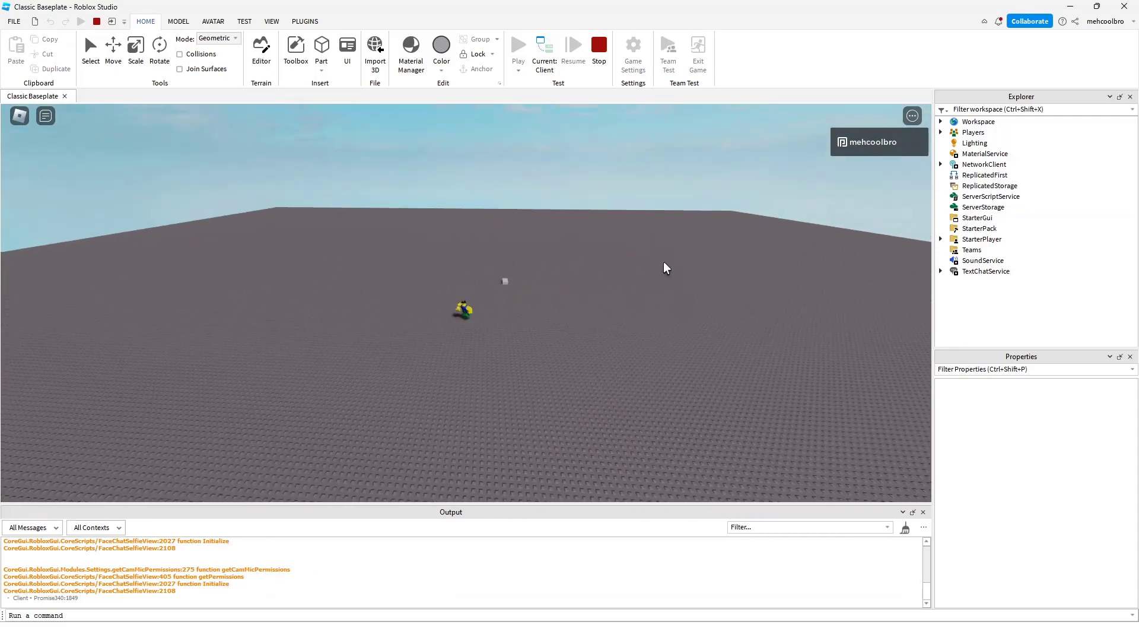
scroll(663, 267, down, 3)
key(Right)
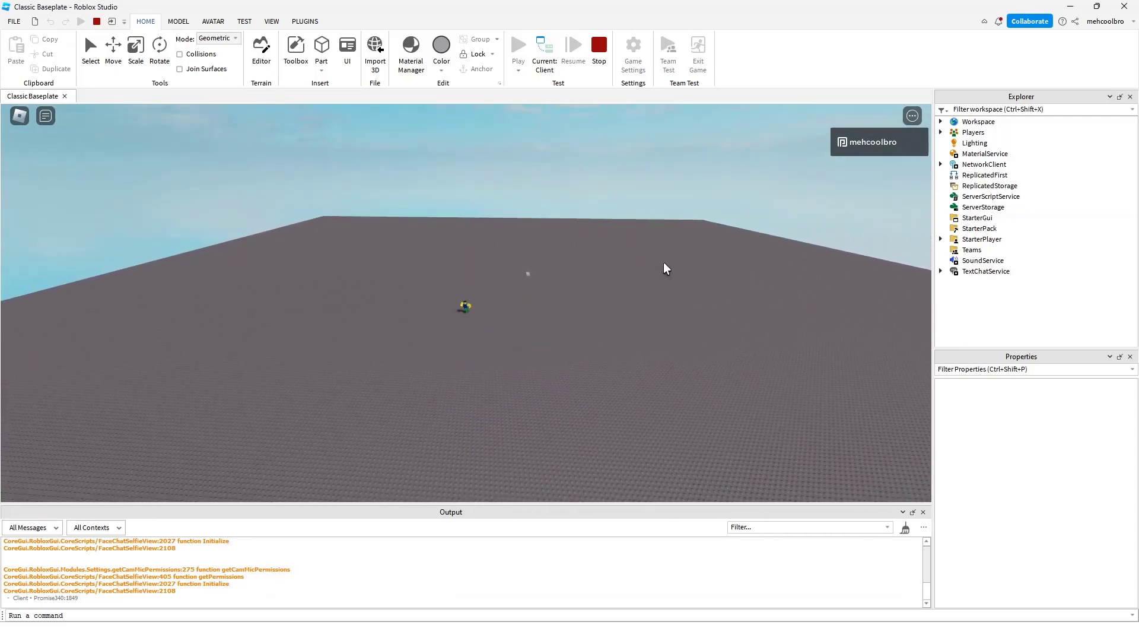
scroll(663, 268, up, 3)
scroll(663, 266, up, 2)
scroll(662, 267, down, 5)
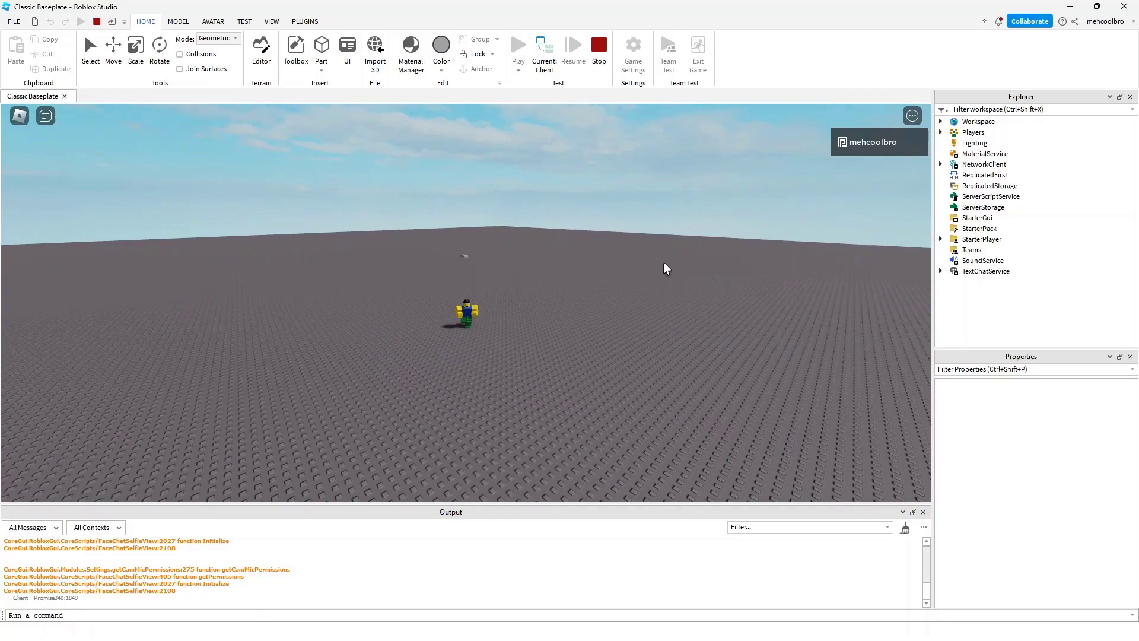
key(Right)
scroll(663, 267, up, 3)
scroll(663, 267, up, 2)
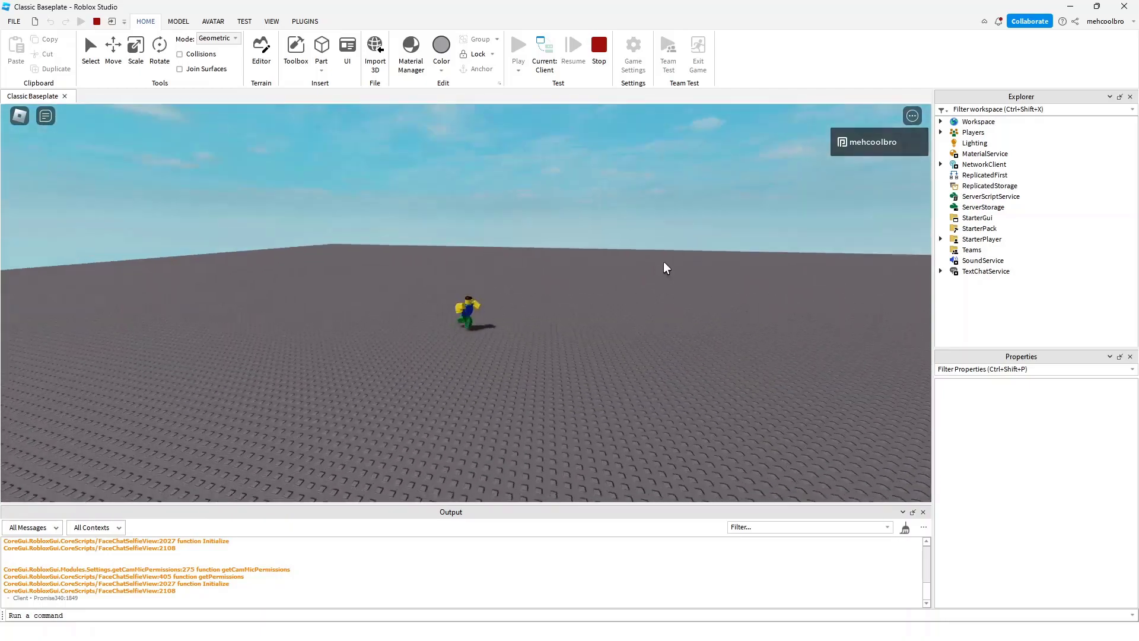
scroll(662, 266, up, 3)
key(Right)
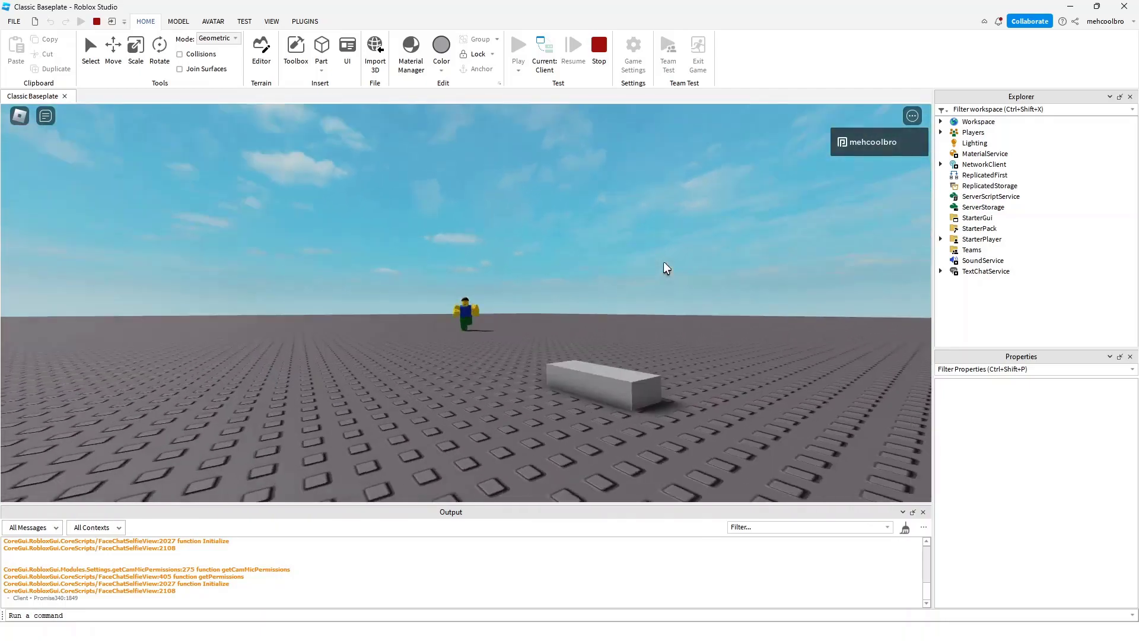
scroll(663, 268, down, 5)
key(Left)
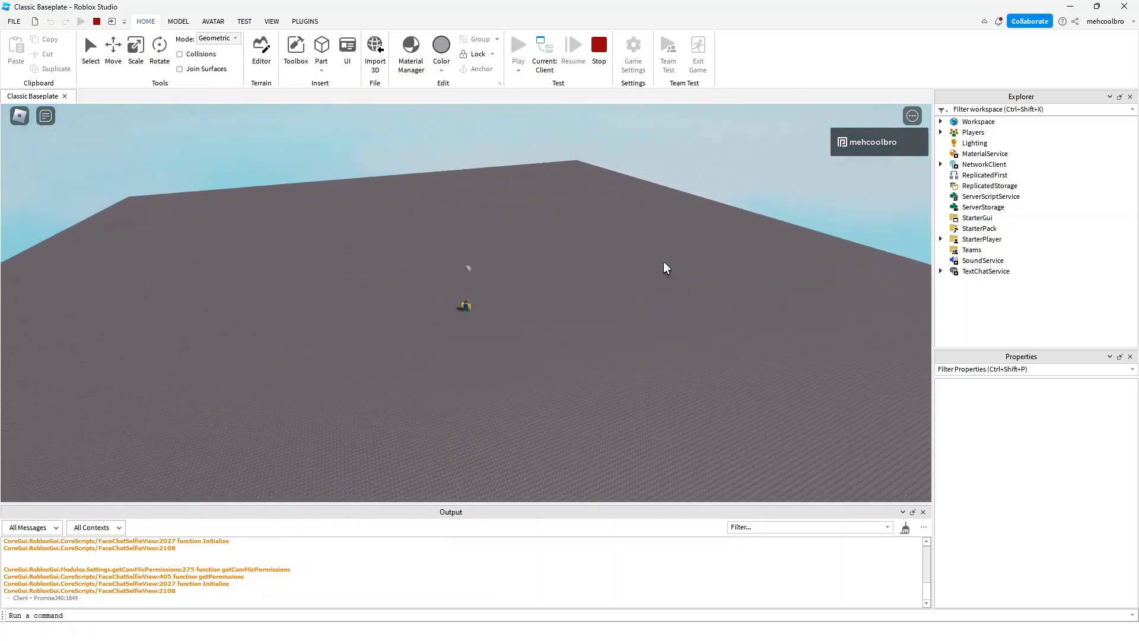
key(Left)
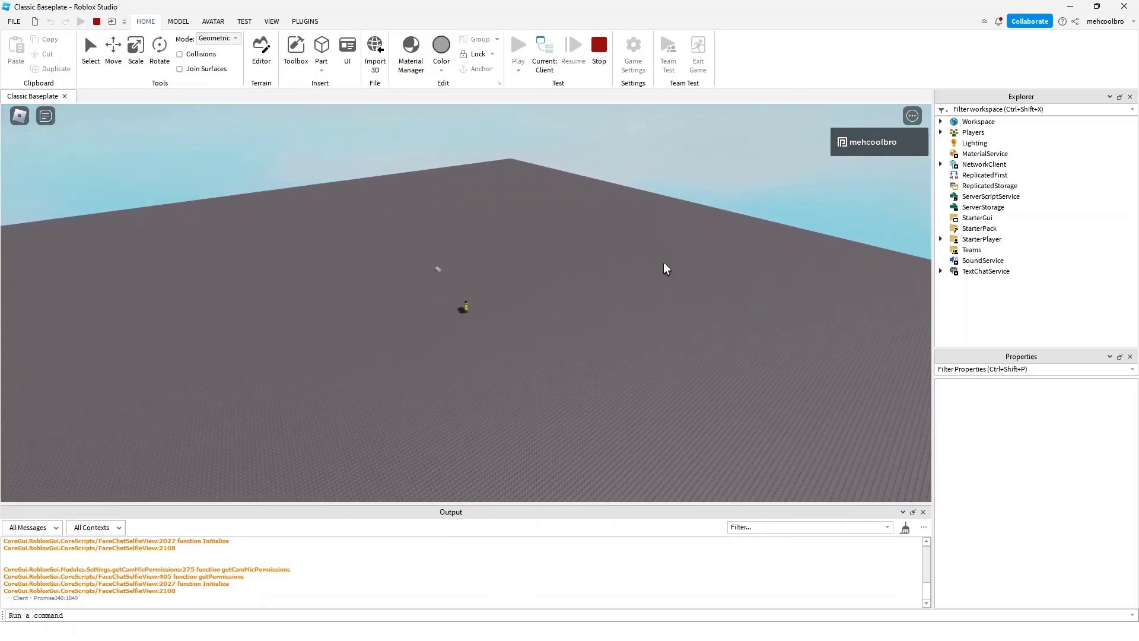
key(Left)
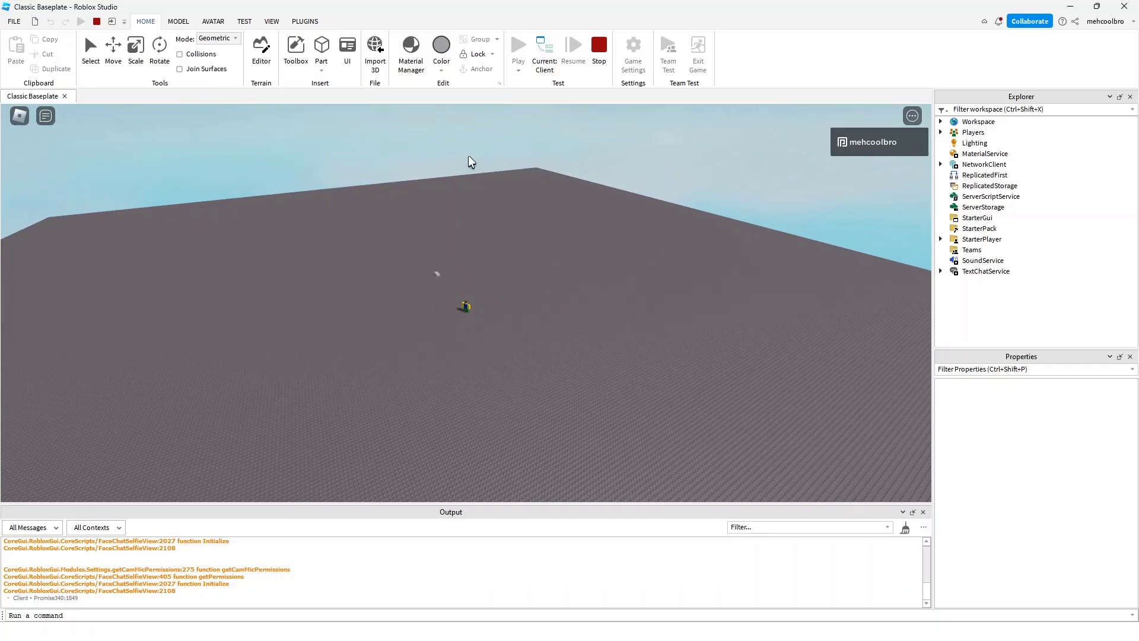
click(978, 122)
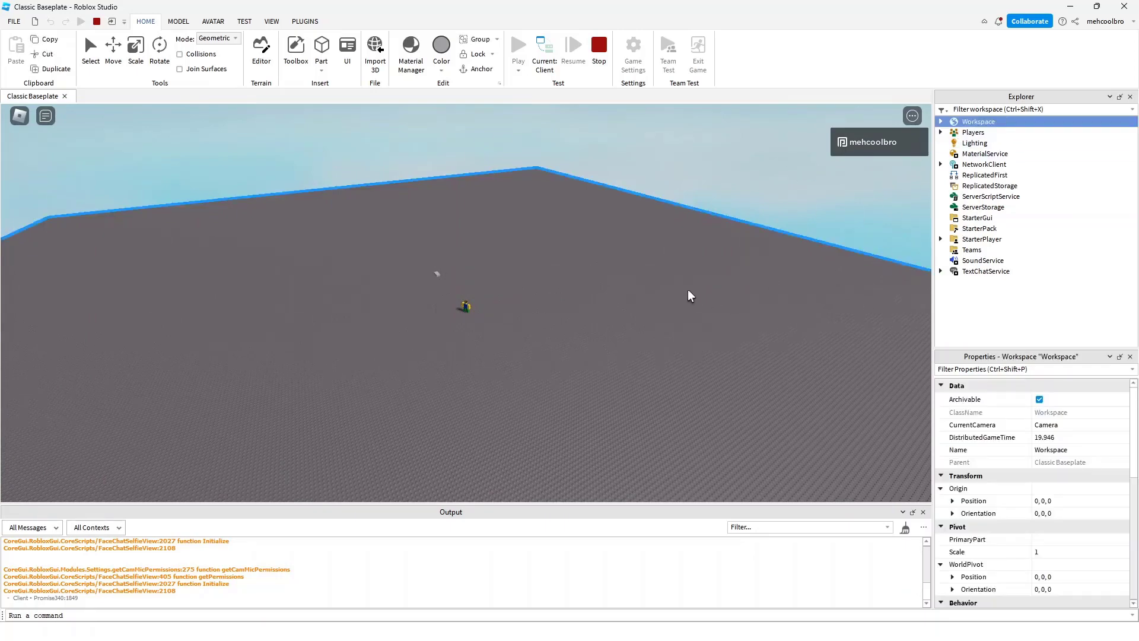
key(Right)
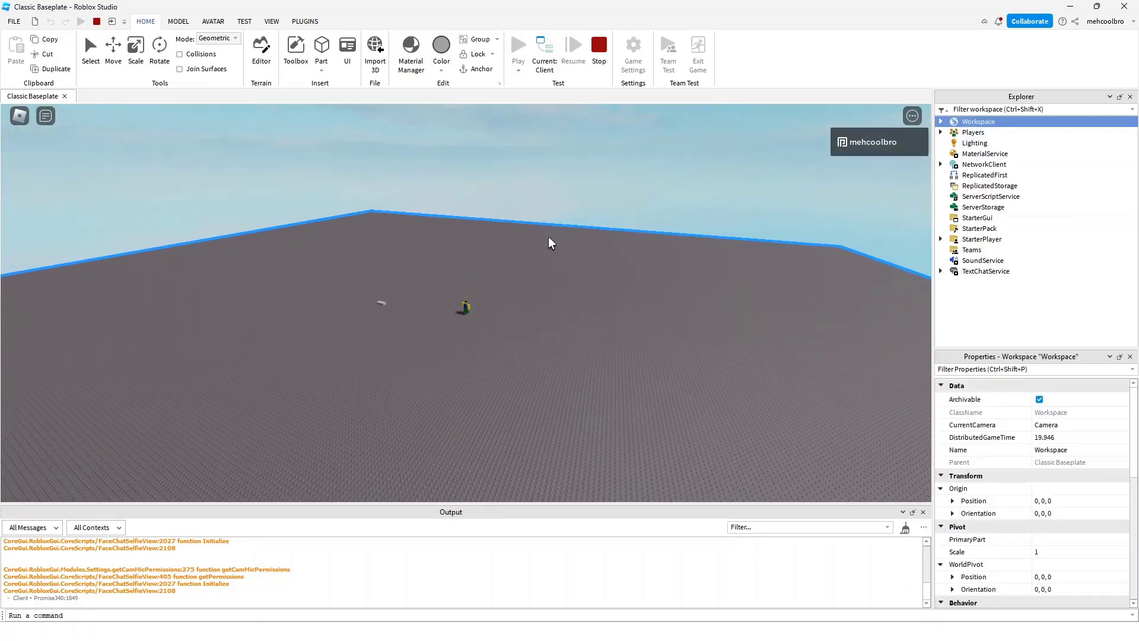